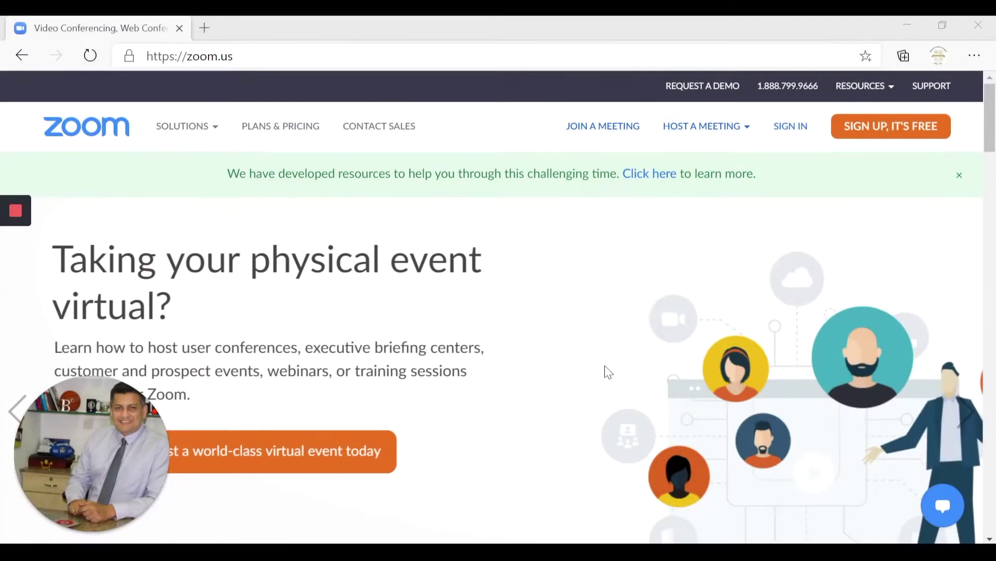
Step: Sign in to the Zoom account using the Google sign-in option
{"action": "left_click", "coordinate": [803, 133]}
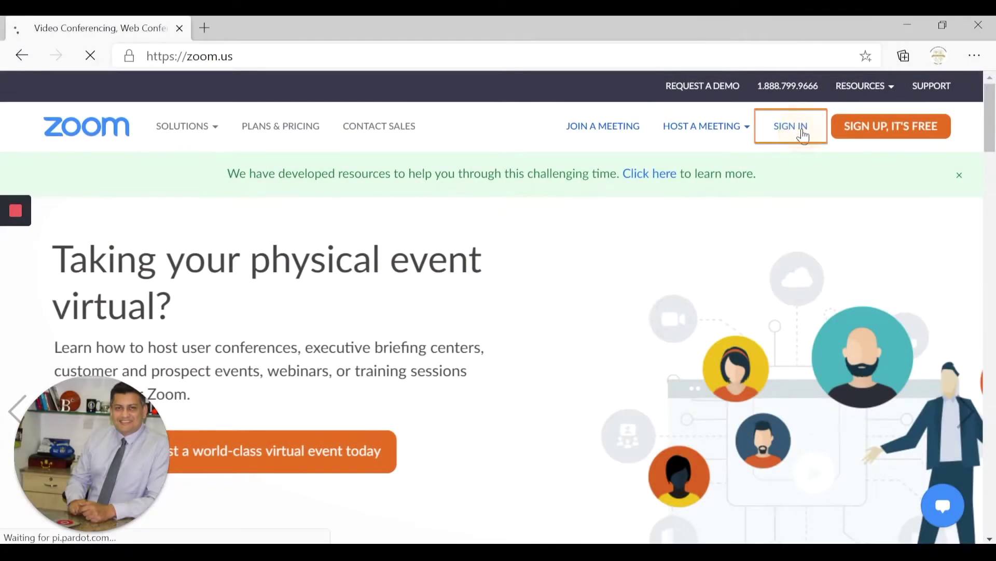
{"action": "scroll", "coordinate": [714, 317], "scroll_direction": "down", "scroll_amount": 3}
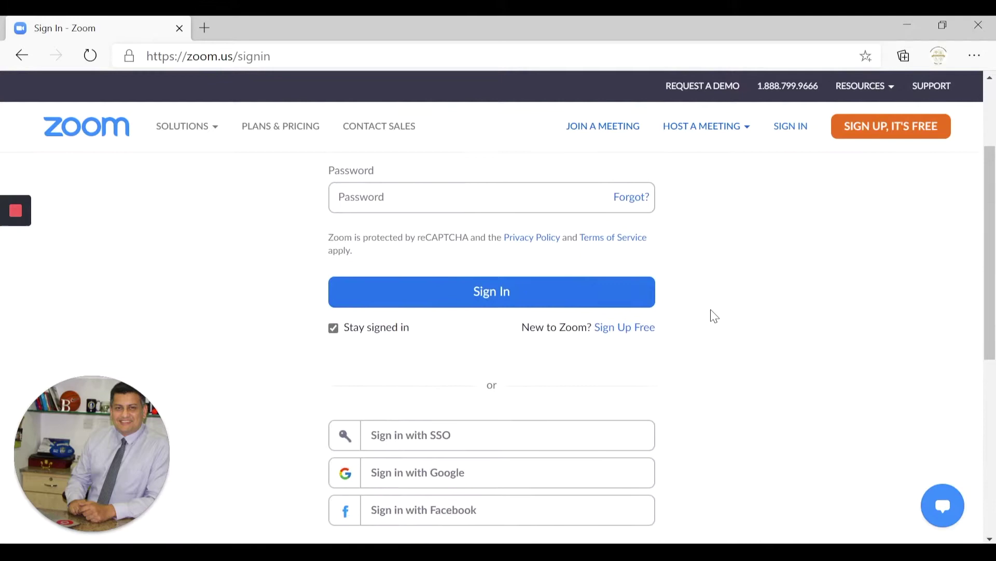
{"action": "left_click", "coordinate": [465, 460]}
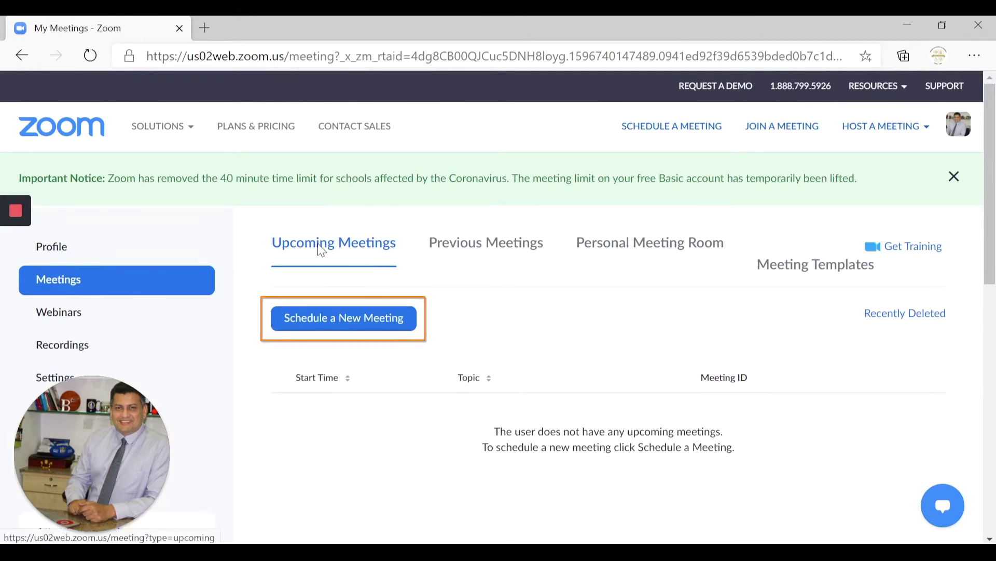
Step: Start scheduling a new meeting with the topic "Zoom Security"
{"action": "left_click", "coordinate": [332, 322]}
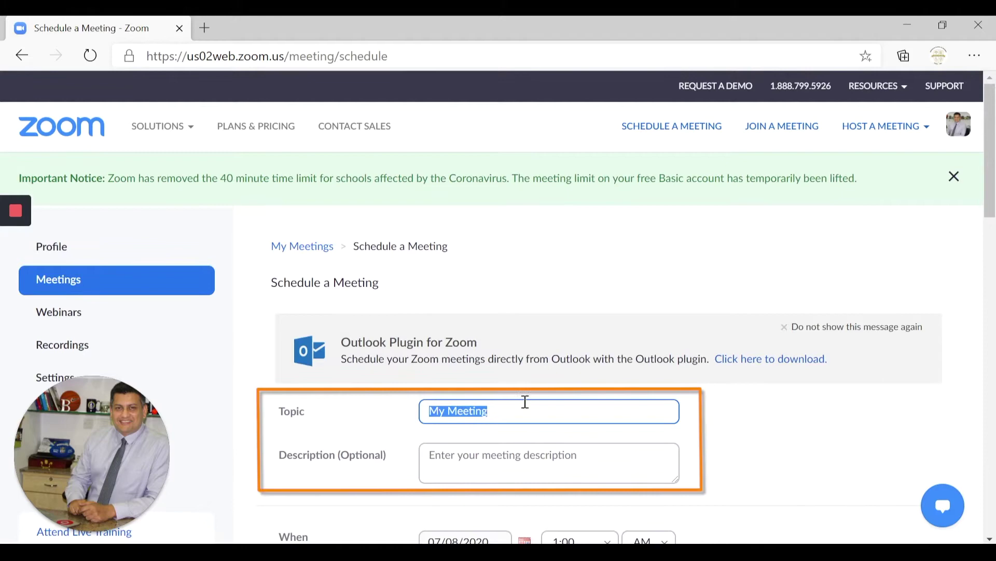
{"action": "type", "text": "Zoom Security"}
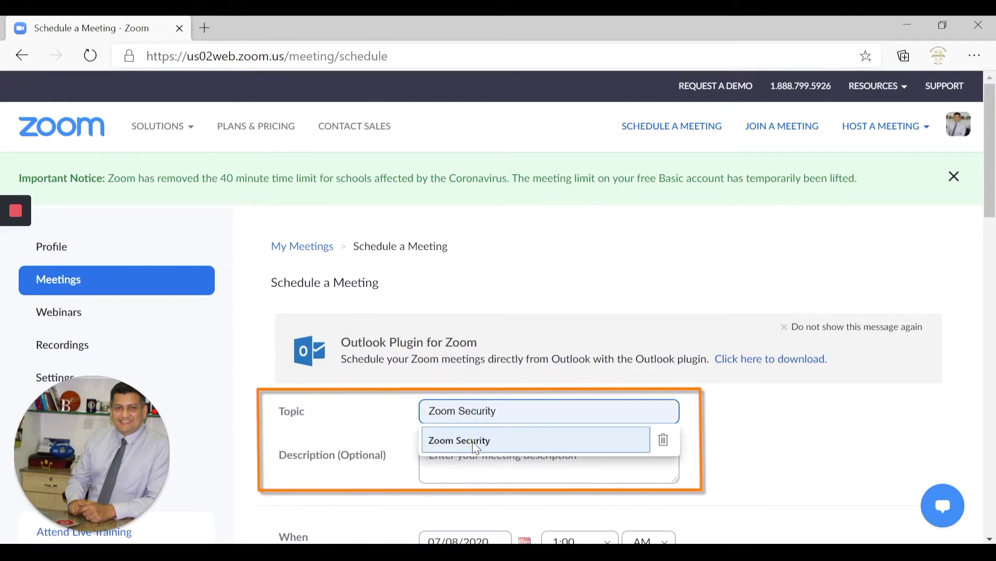
{"action": "left_click", "coordinate": [470, 440]}
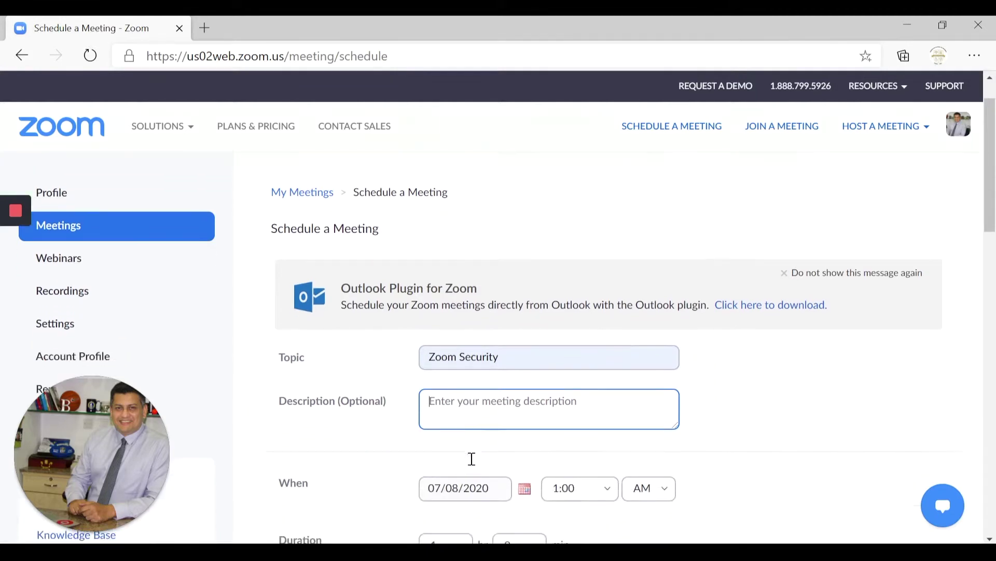
Step: Make the meeting recurring with its recurrence set to No Fixed Time
{"action": "scroll", "coordinate": [471, 459], "scroll_direction": "down", "scroll_amount": 1}
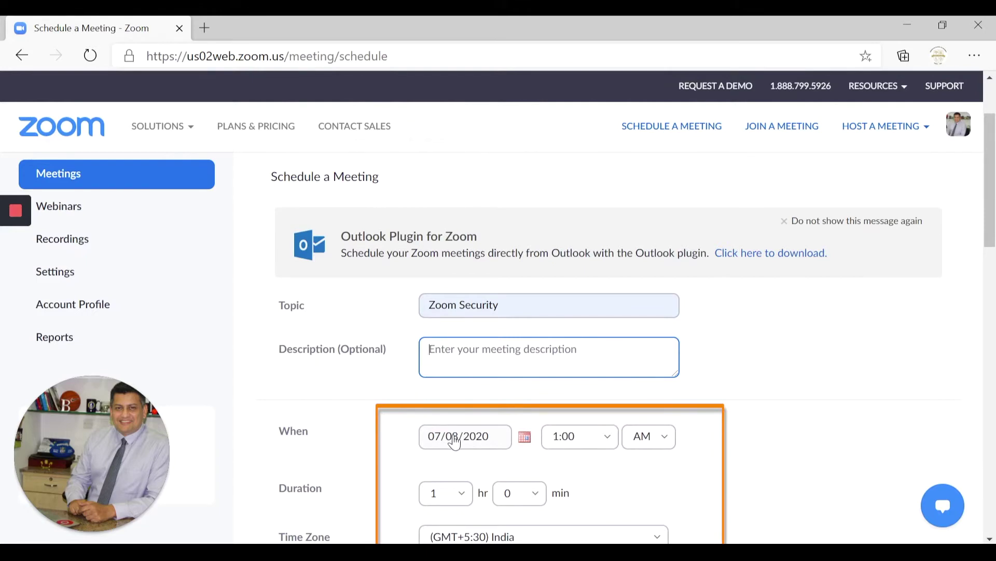
{"action": "scroll", "coordinate": [498, 439], "scroll_direction": "down", "scroll_amount": 1}
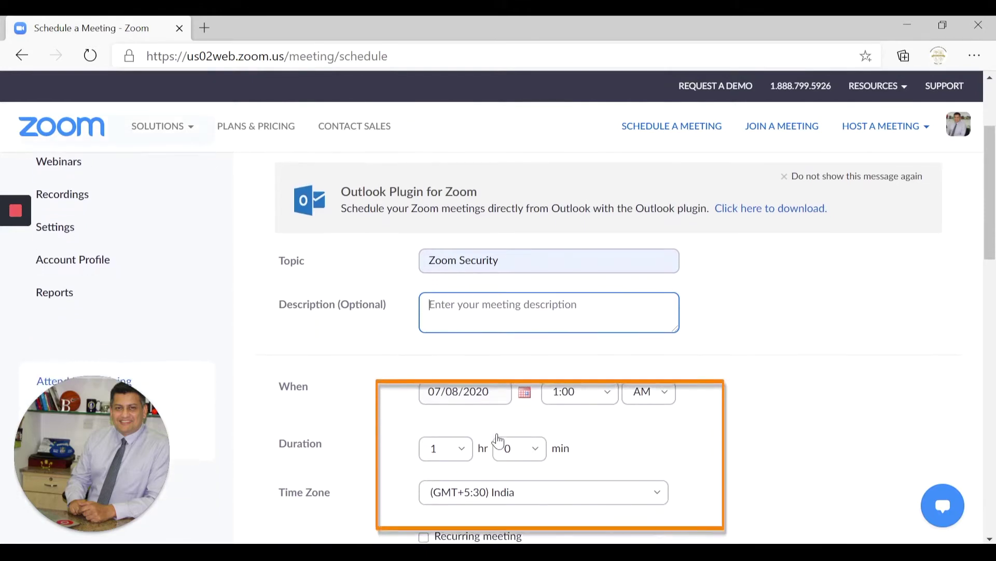
{"action": "scroll", "coordinate": [499, 440], "scroll_direction": "down", "scroll_amount": 1}
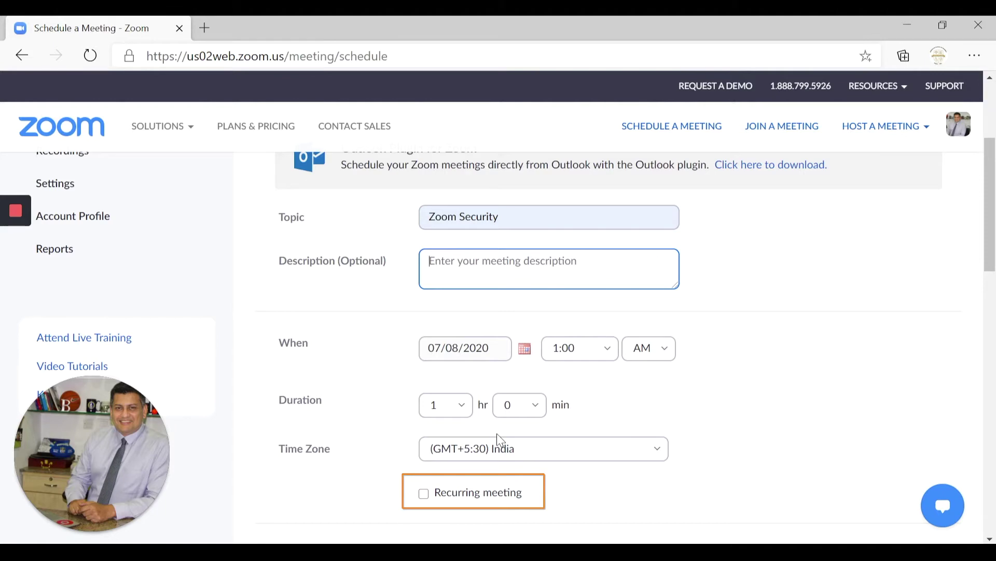
{"action": "scroll", "coordinate": [499, 441], "scroll_direction": "down", "scroll_amount": 2}
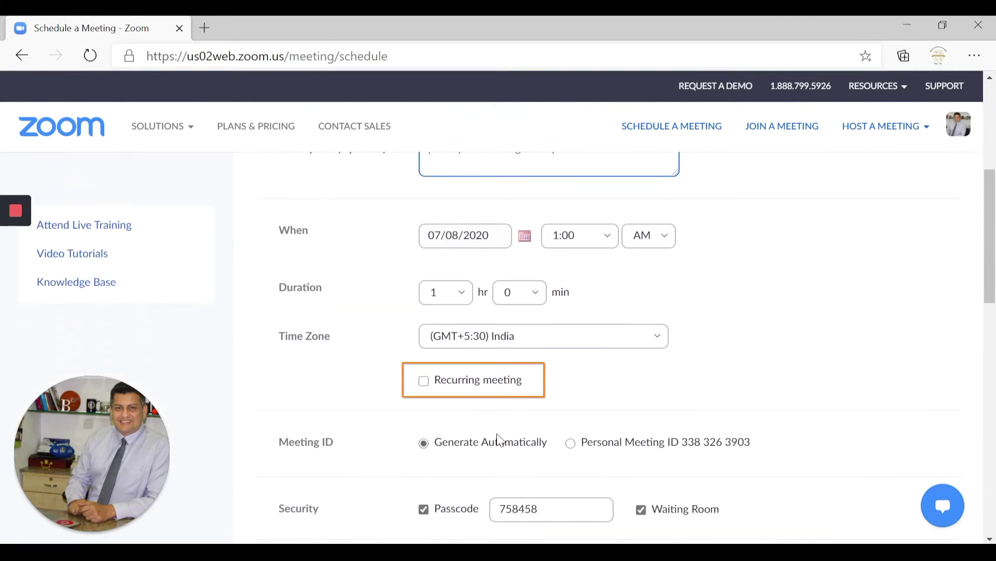
{"action": "left_click", "coordinate": [424, 381]}
{"action": "left_click", "coordinate": [577, 421]}
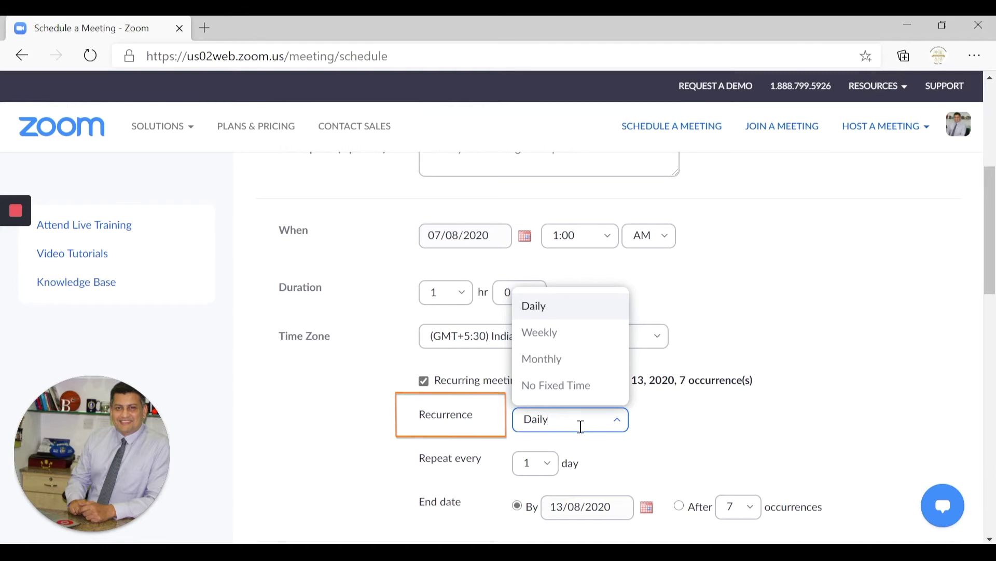
{"action": "left_click", "coordinate": [578, 387]}
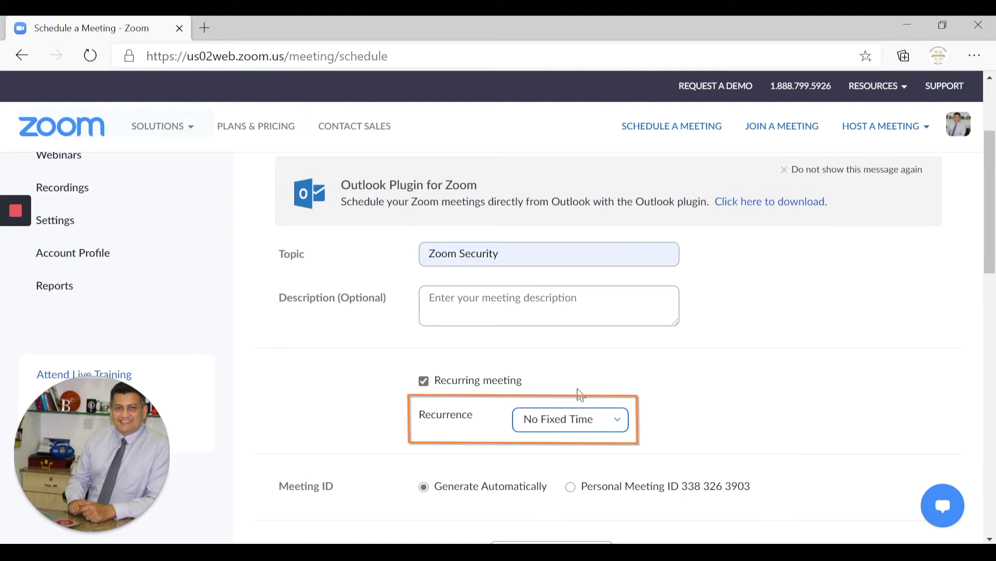
Step: Check the passcode and waiting room settings, and turn video on for both host and participants
{"action": "scroll", "coordinate": [581, 395], "scroll_direction": "down", "scroll_amount": 3}
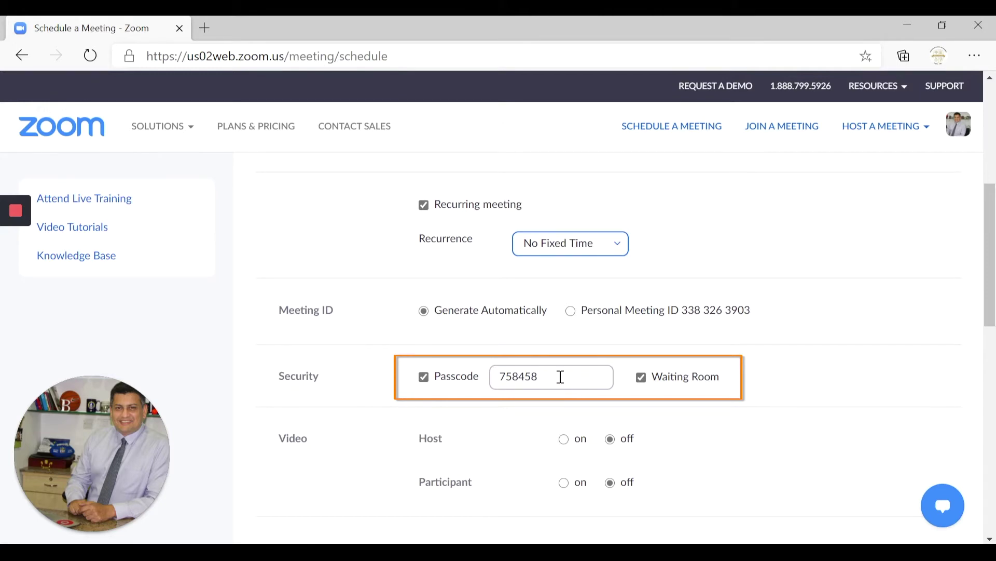
{"action": "left_click", "coordinate": [561, 376]}
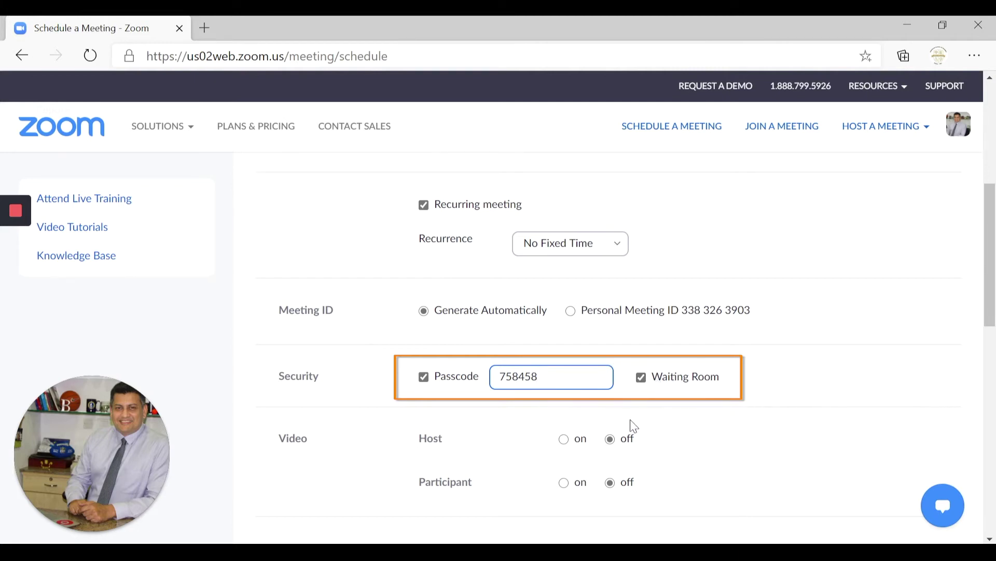
{"action": "scroll", "coordinate": [630, 423], "scroll_direction": "down", "scroll_amount": 2}
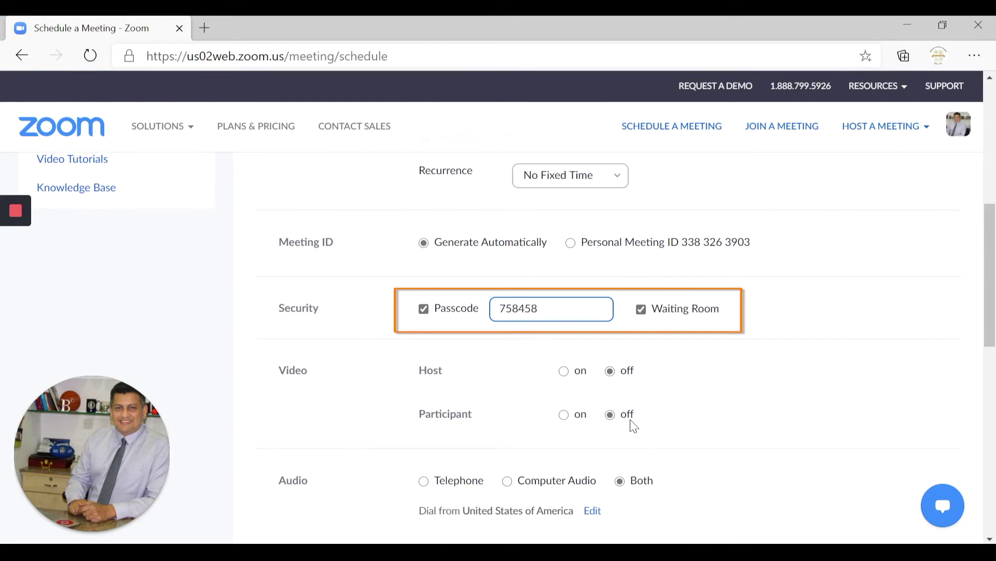
{"action": "scroll", "coordinate": [633, 426], "scroll_direction": "down", "scroll_amount": 1}
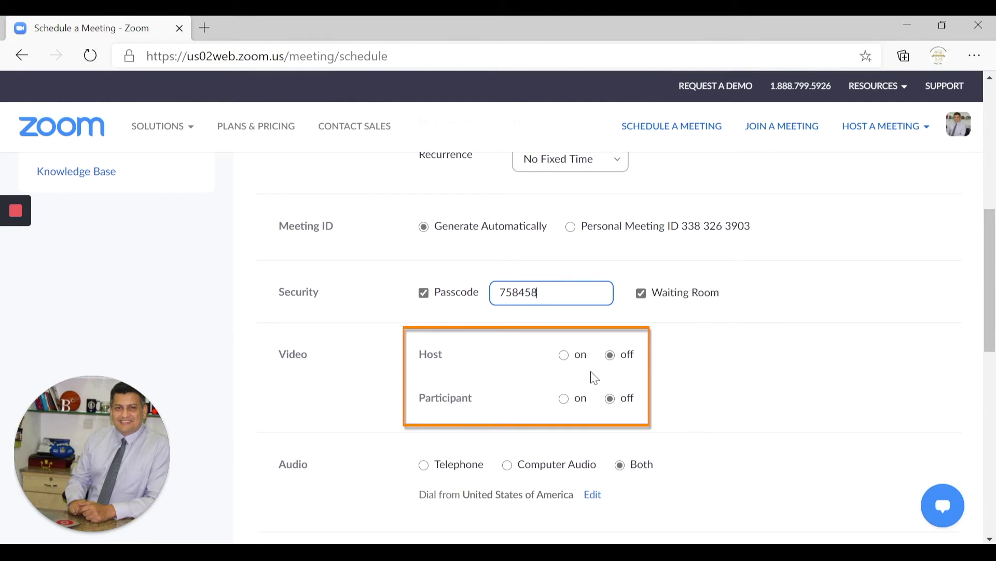
{"action": "left_click", "coordinate": [565, 356]}
{"action": "left_click", "coordinate": [565, 399]}
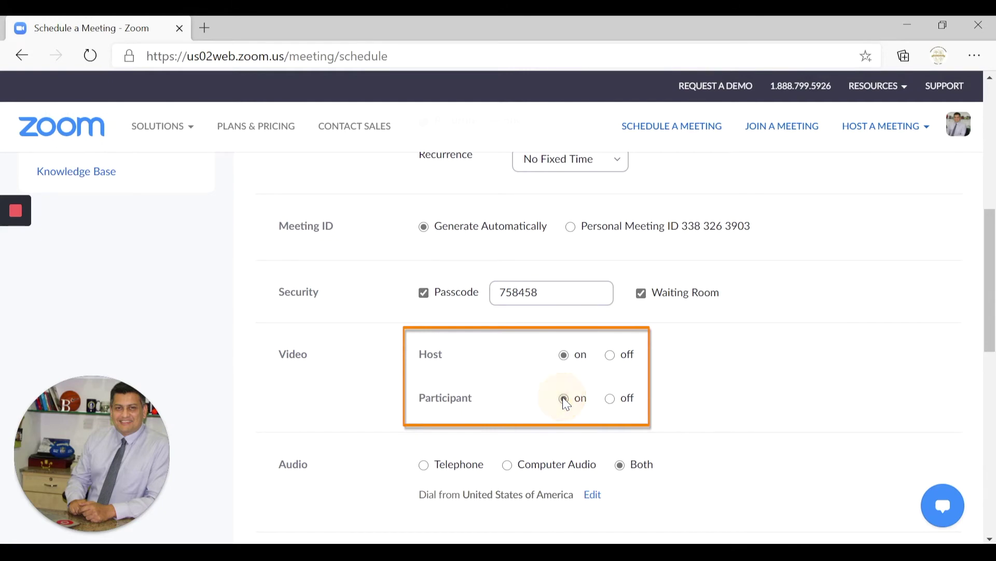
Step: Mute participants upon entry and allow only authenticated users signed in to Zoom to join
{"action": "scroll", "coordinate": [566, 403], "scroll_direction": "down", "scroll_amount": 4}
{"action": "scroll", "coordinate": [567, 404], "scroll_direction": "down", "scroll_amount": 1}
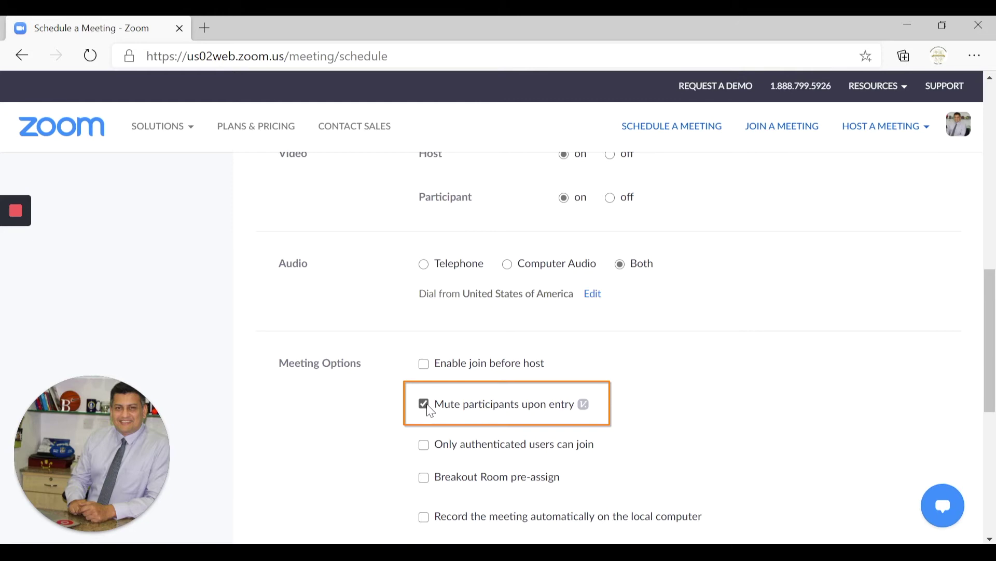
{"action": "scroll", "coordinate": [440, 410], "scroll_direction": "down", "scroll_amount": 1}
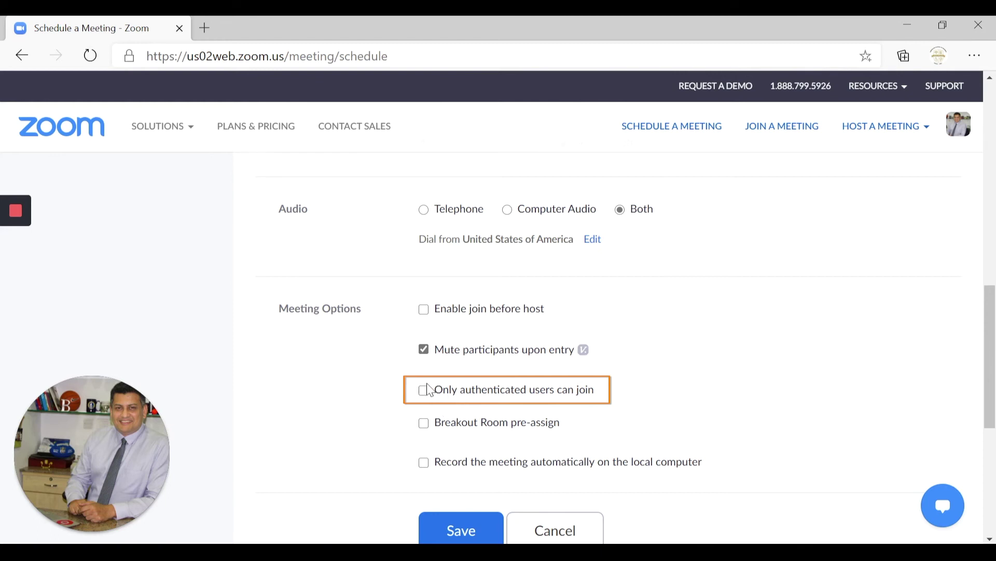
{"action": "left_click", "coordinate": [424, 393]}
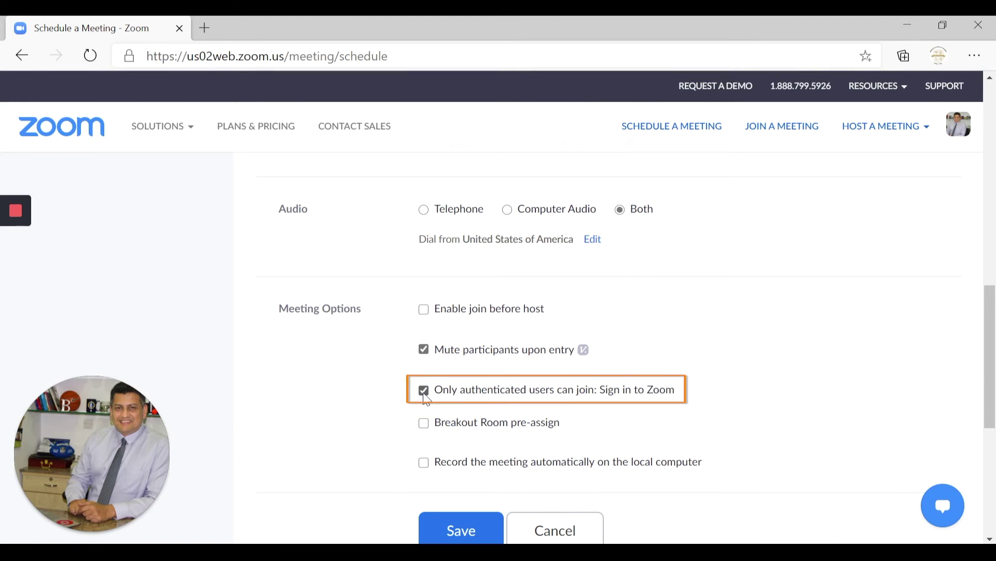
Step: Set the meeting to record automatically on the local computer and save the scheduled meeting
{"action": "scroll", "coordinate": [426, 397], "scroll_direction": "down", "scroll_amount": 1}
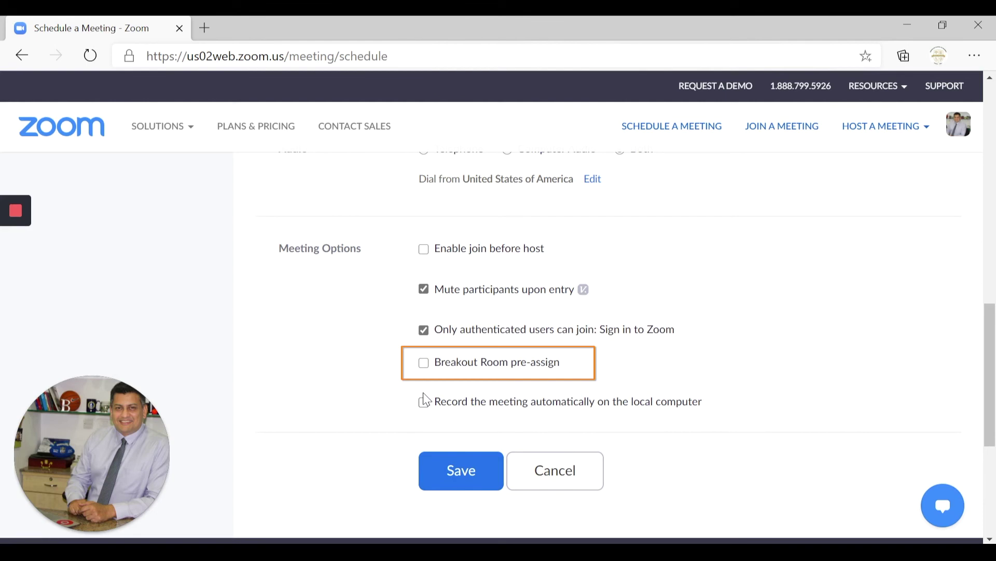
{"action": "scroll", "coordinate": [426, 399], "scroll_direction": "down", "scroll_amount": 1}
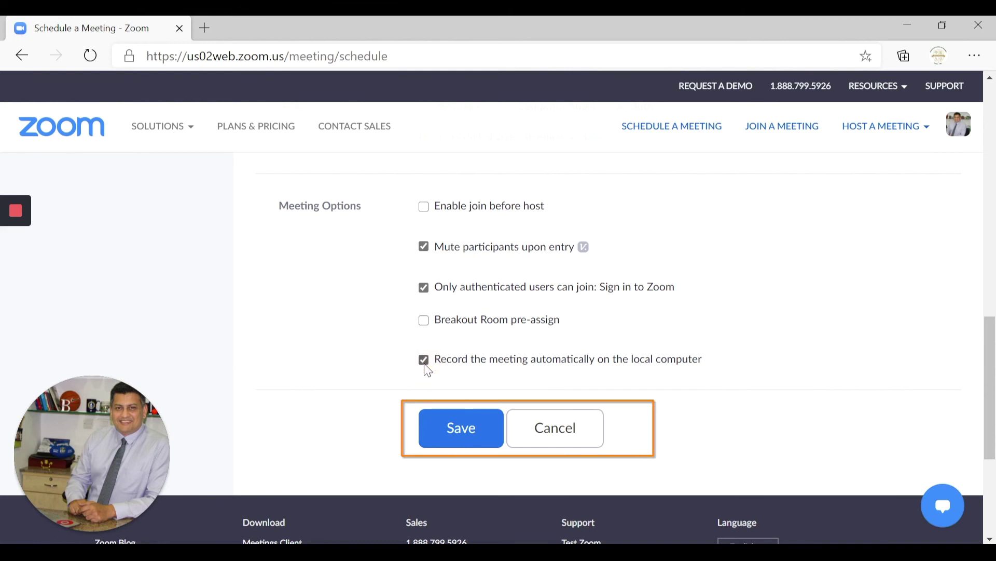
{"action": "left_click", "coordinate": [452, 434]}
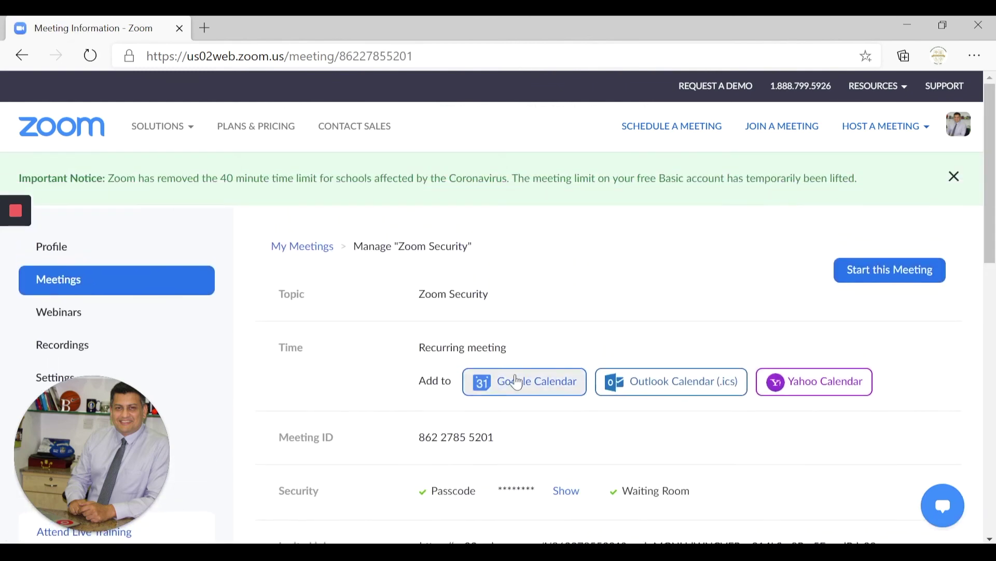
Step: Review the saved meeting's calendar options, security settings, invite link, invitation copying option and start option
{"action": "scroll", "coordinate": [613, 319], "scroll_direction": "down", "scroll_amount": 3}
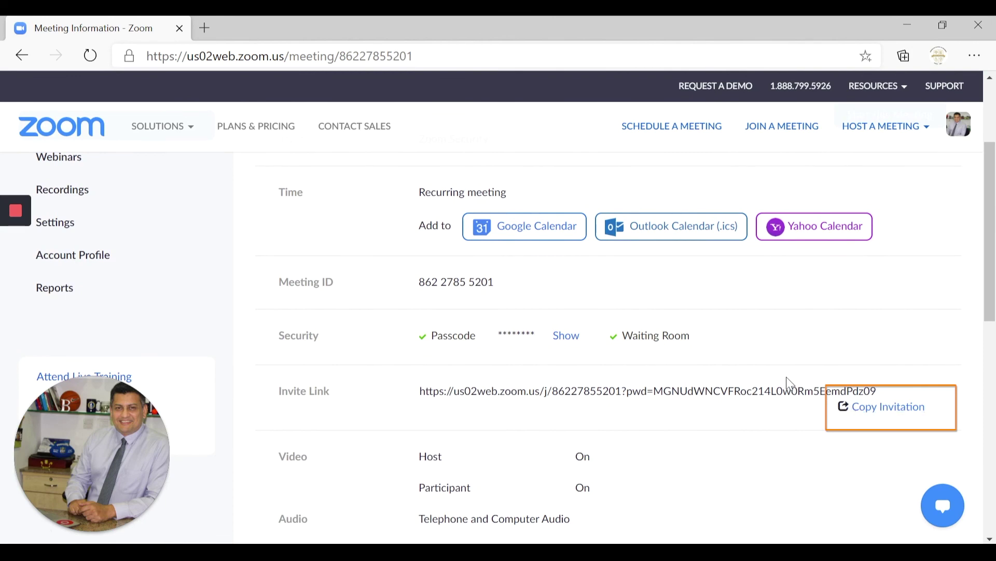
{"action": "scroll", "coordinate": [864, 174], "scroll_direction": "up", "scroll_amount": 1}
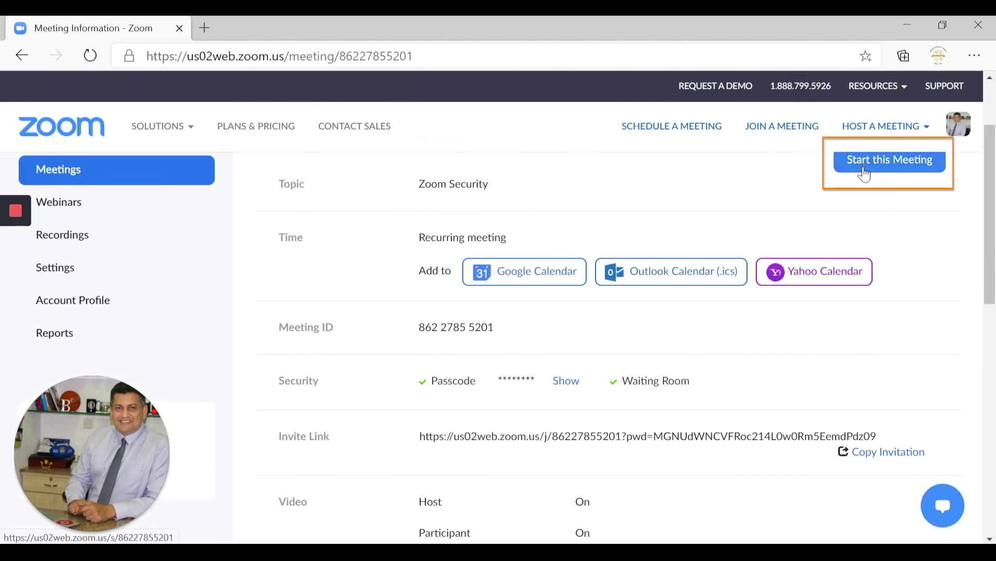
{"action": "scroll", "coordinate": [847, 312], "scroll_direction": "down", "scroll_amount": 2}
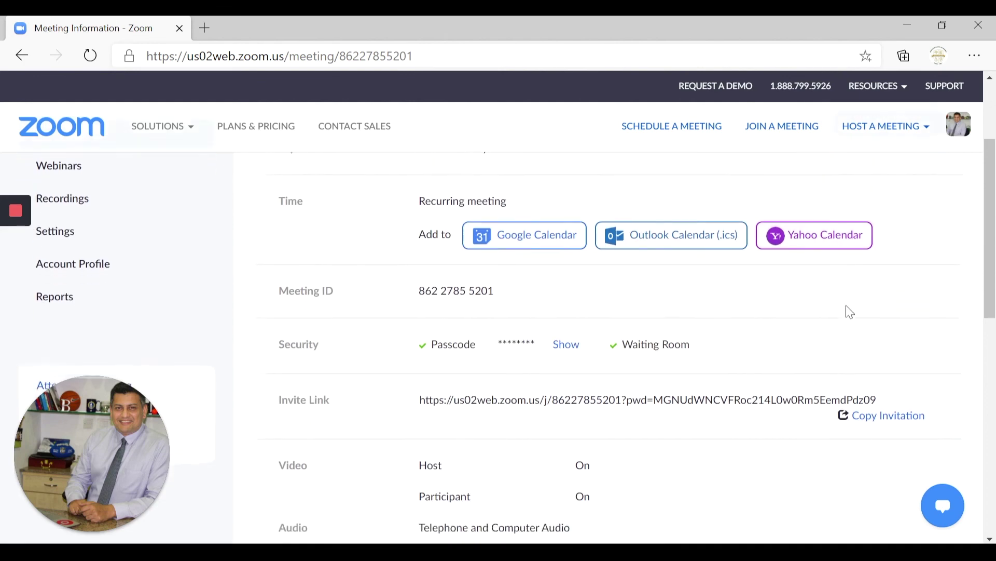
{"action": "scroll", "coordinate": [849, 312], "scroll_direction": "up", "scroll_amount": 2}
{"action": "scroll", "coordinate": [850, 312], "scroll_direction": "up", "scroll_amount": 3}
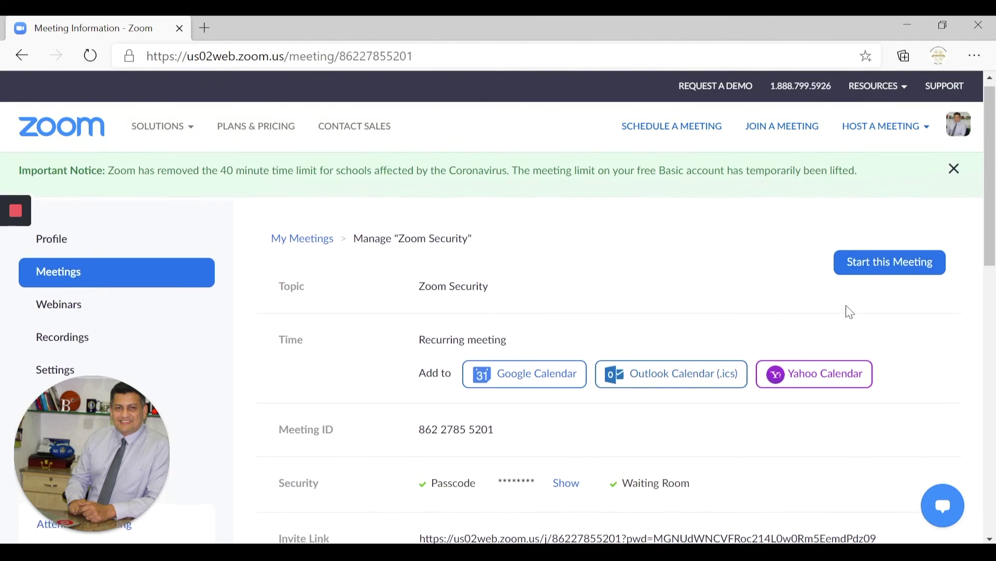